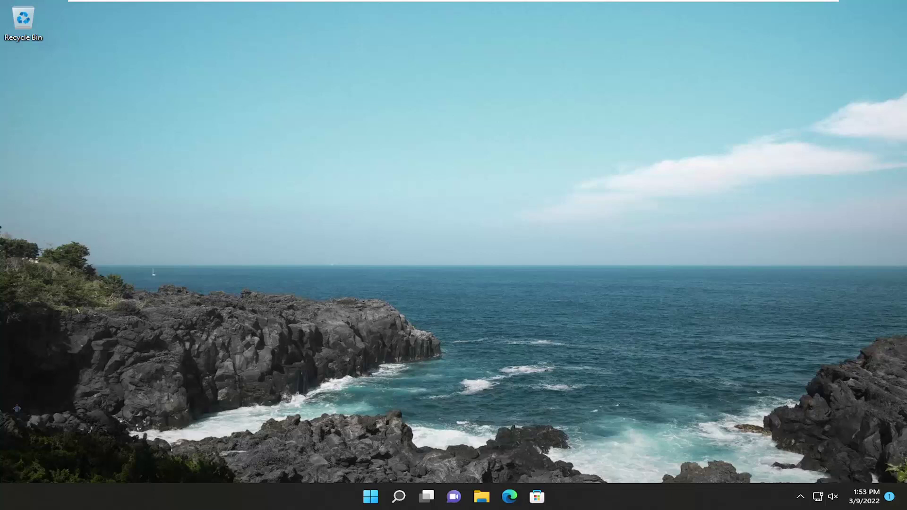
Search 'troubleshoot', open Troubleshoot settings, and go to the Other troubleshooters list.
left_click(397, 497)
type("tipsroublesh")
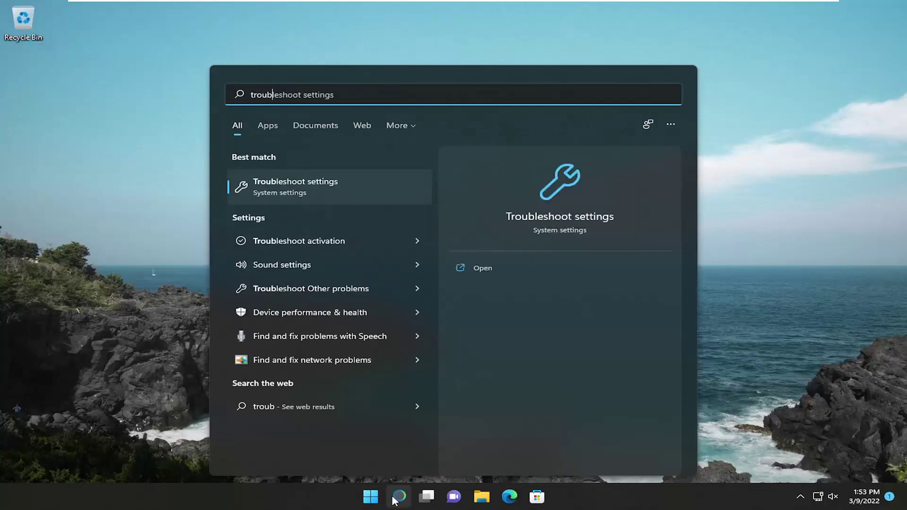
type("oot")
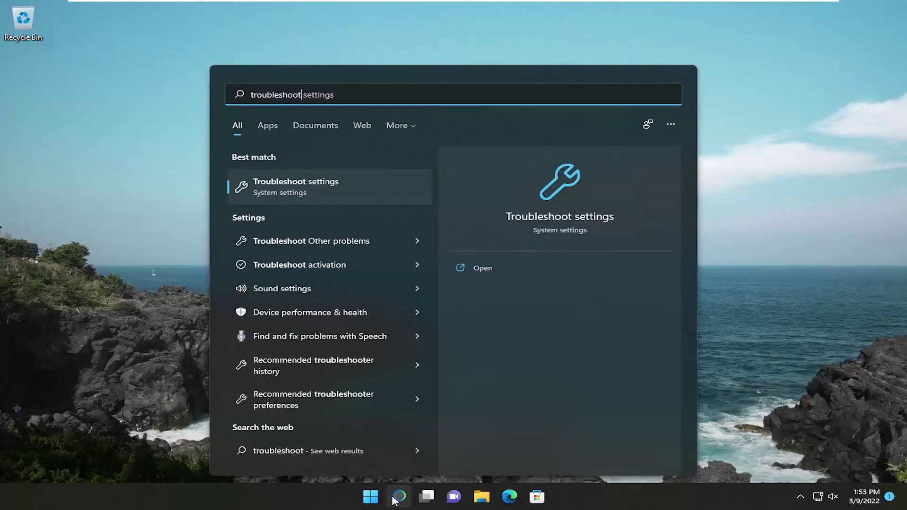
left_click(314, 191)
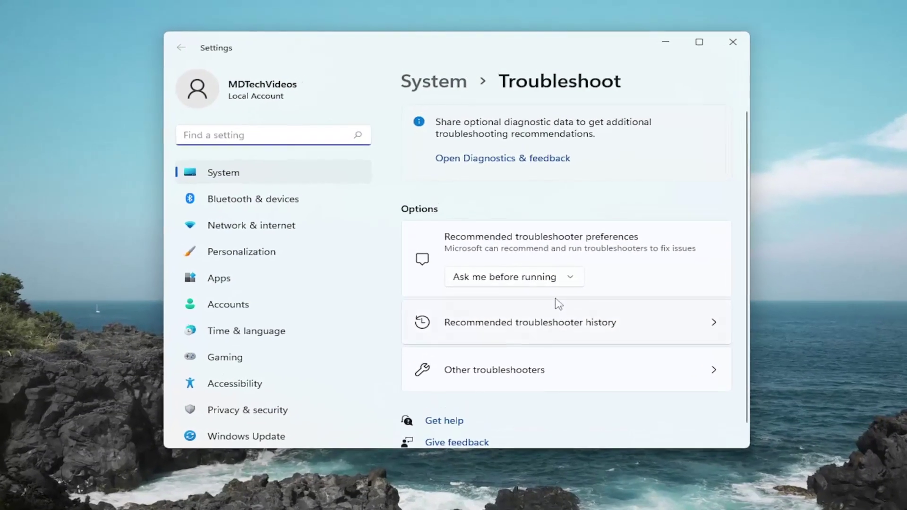
left_click(502, 374)
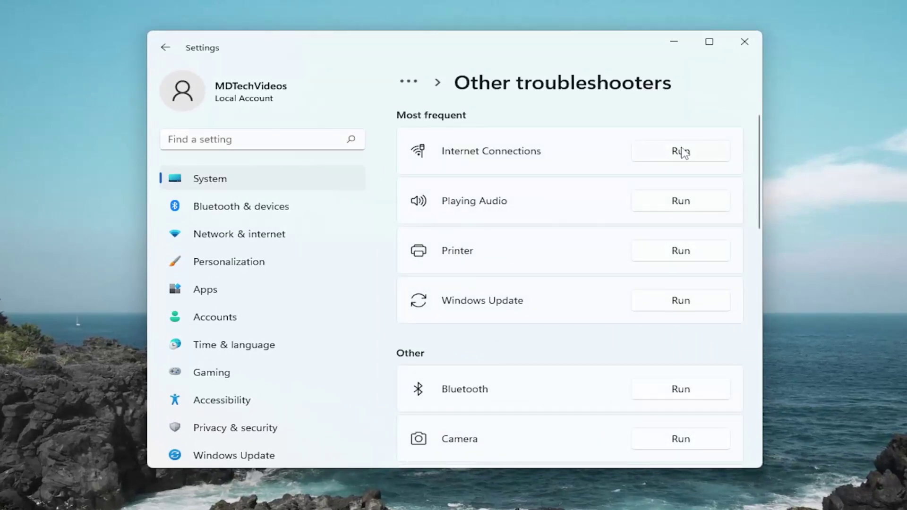
Run Internet Connections with 'Troubleshoot my connection to the Internet', then close it.
left_click(652, 152)
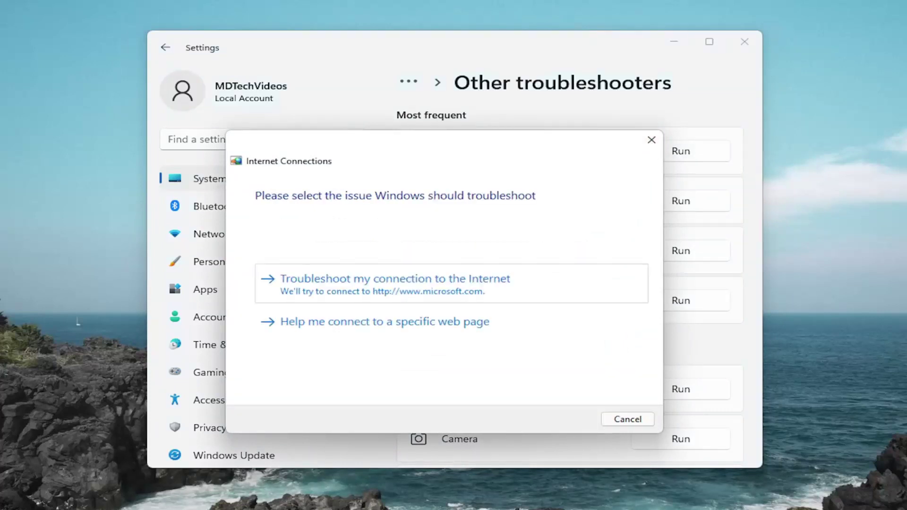
left_click(355, 286)
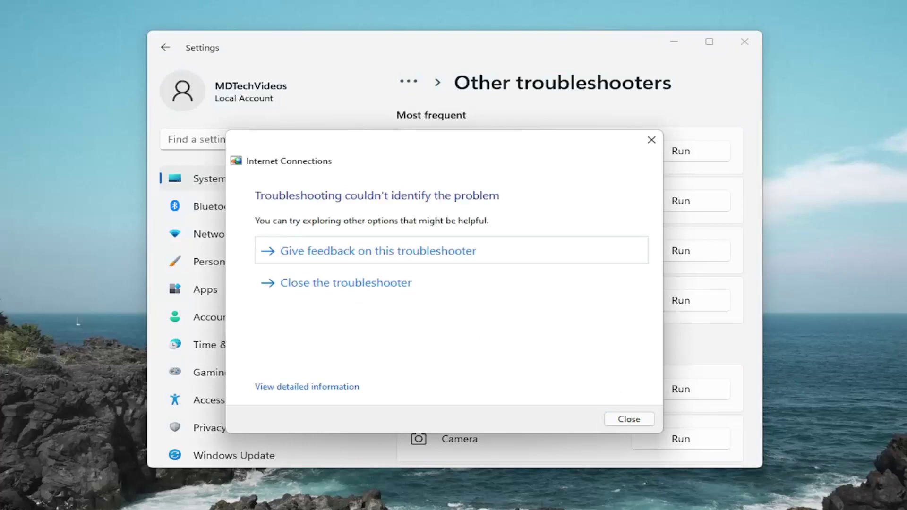
left_click(651, 140)
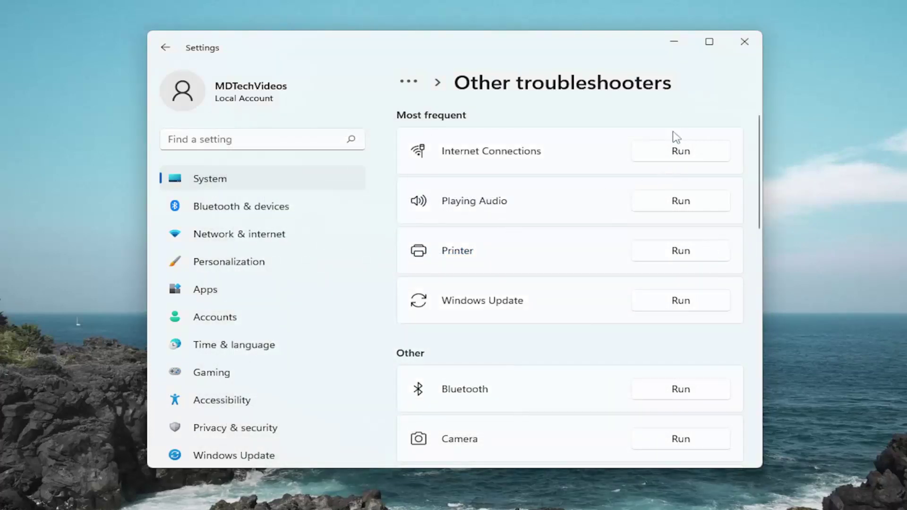
Run the Network Adapter troubleshooter on Ethernet0 and close it after diagnosis.
scroll(669, 166, "down", 5)
scroll(543, 373, "down", 1)
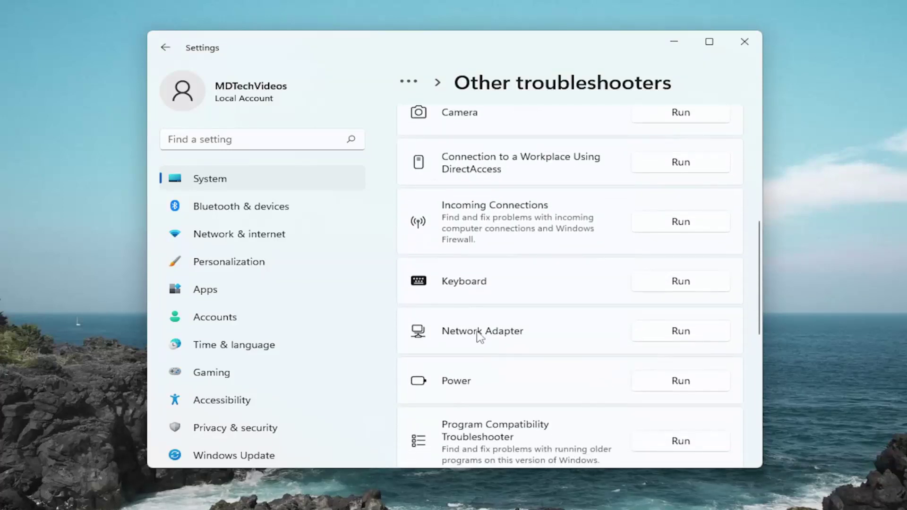
left_click(681, 332)
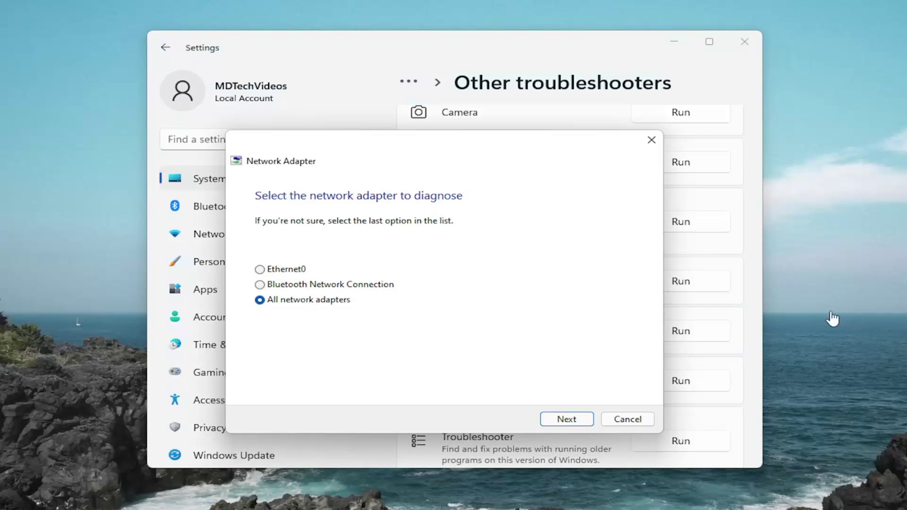
left_click(295, 274)
left_click(562, 418)
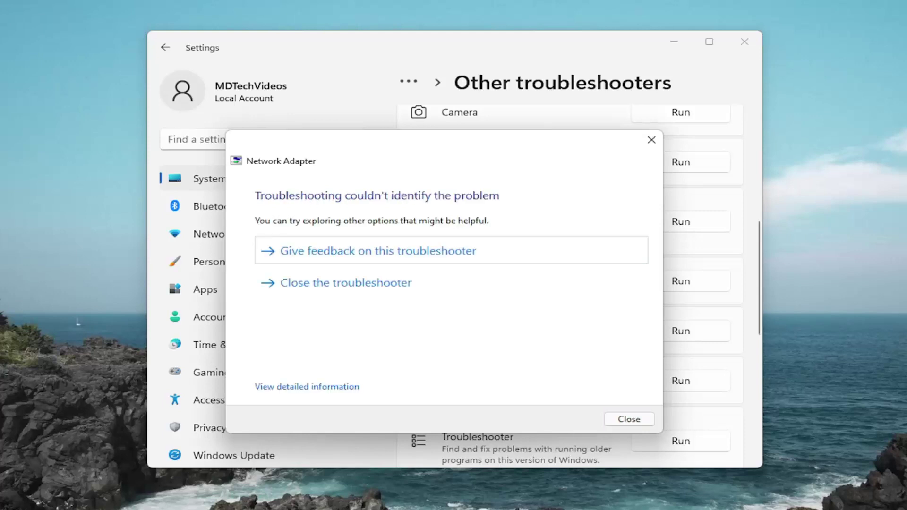
left_click(630, 420)
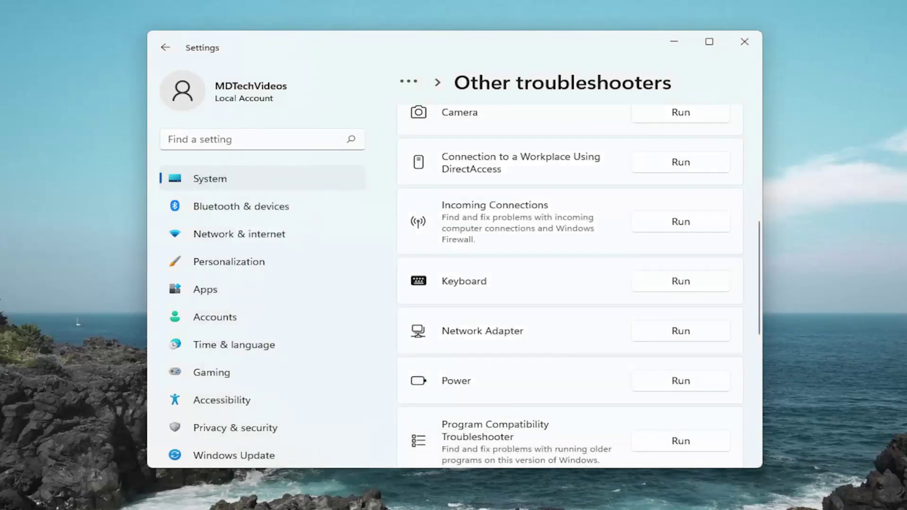
Close Settings, launch Device Manager, expand Network adapters, and select the Intel(R) 82574L adapter.
left_click(745, 43)
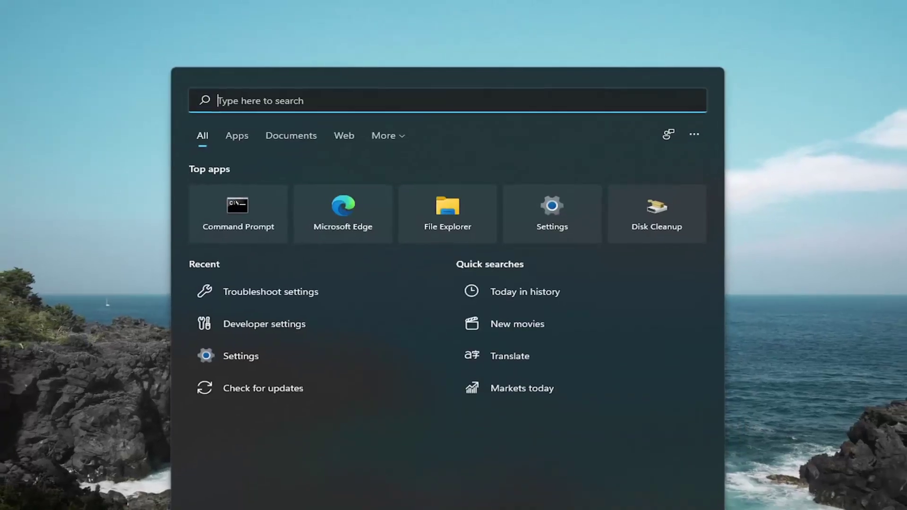
type("devic")
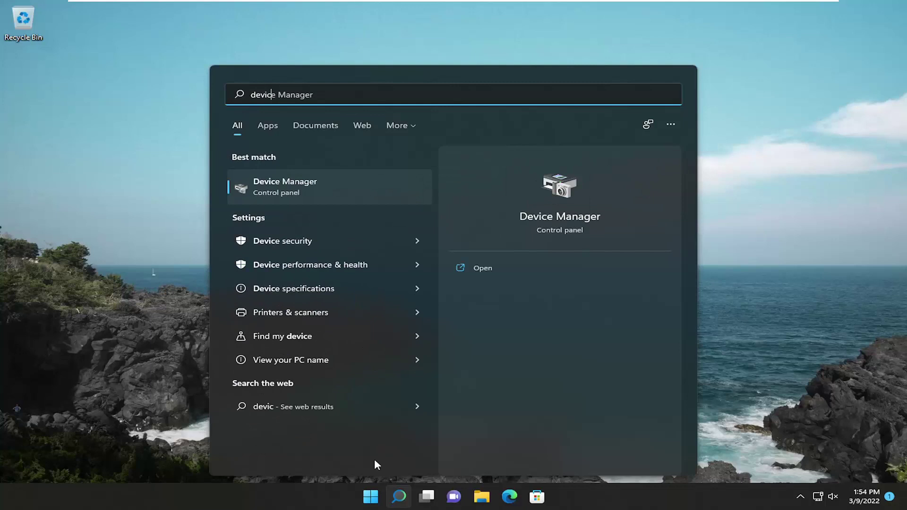
type("e manager")
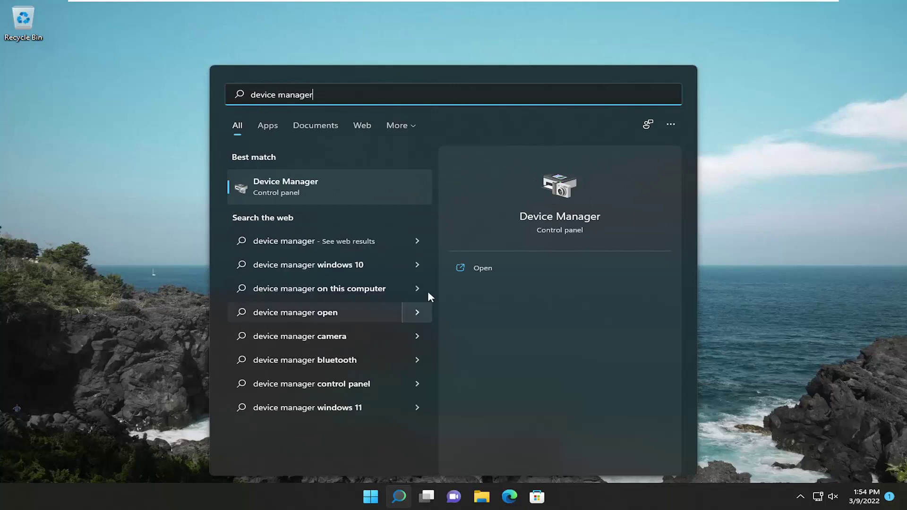
left_click(335, 183)
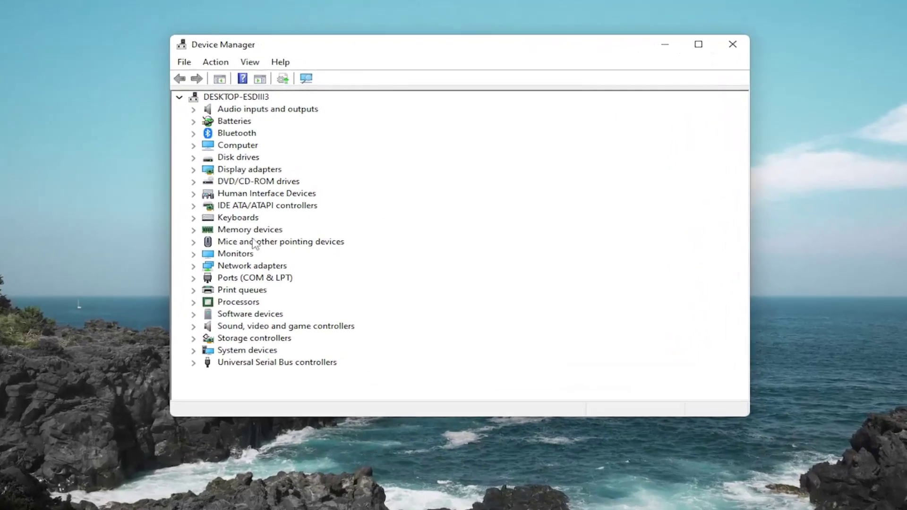
double_click(245, 267)
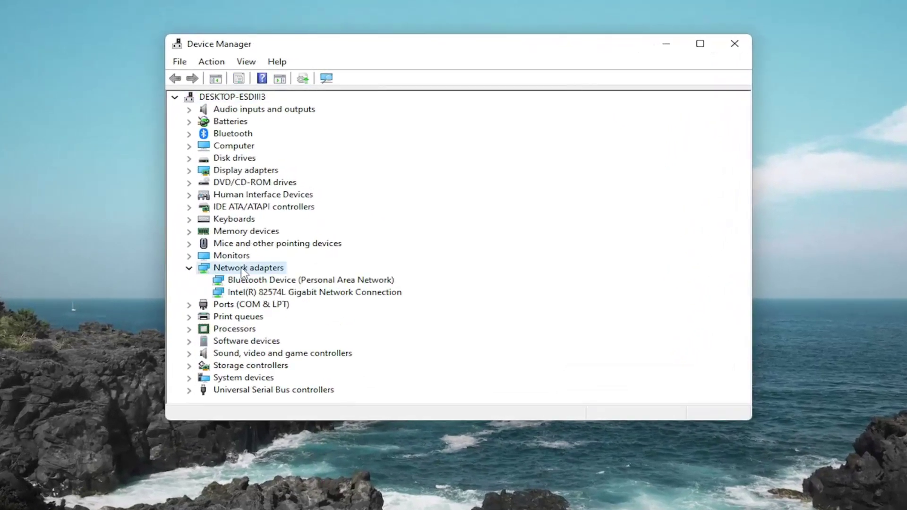
left_click(249, 293)
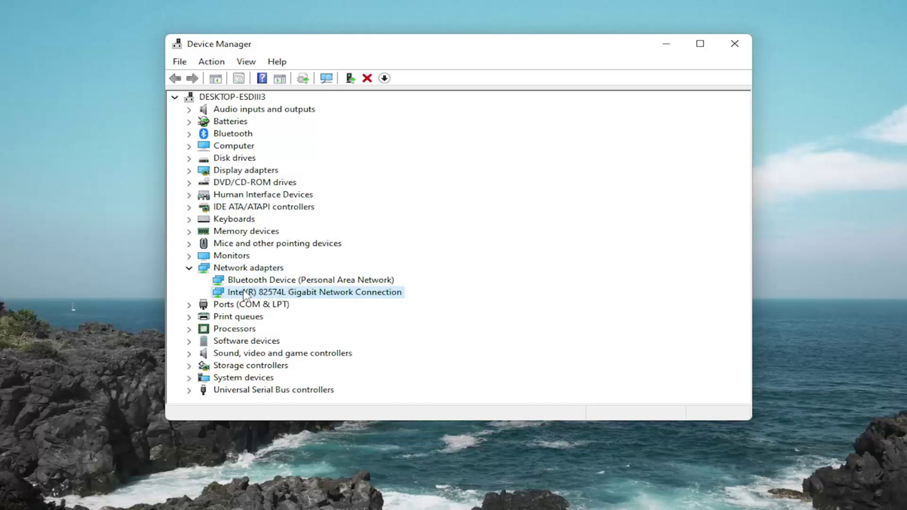
Update the Intel 82574L adapter driver via 'Search automatically for drivers', then close the result.
right_click(266, 297)
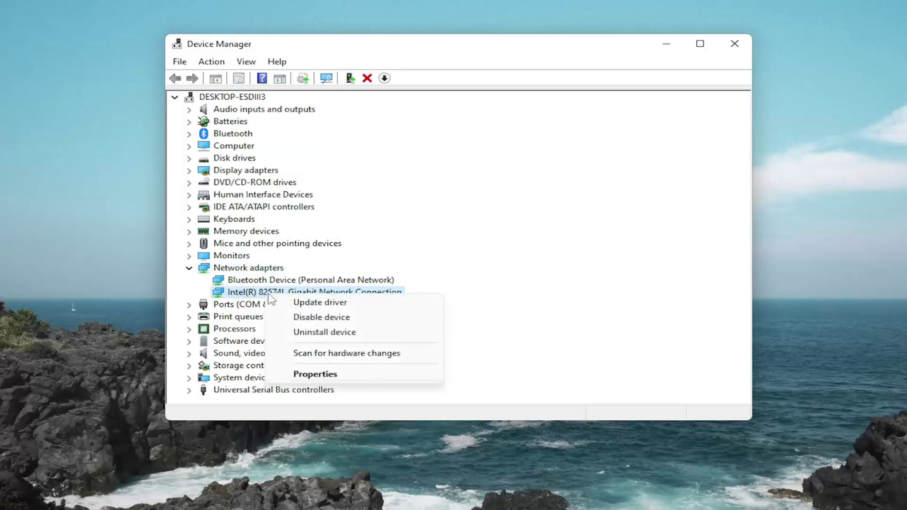
left_click(320, 306)
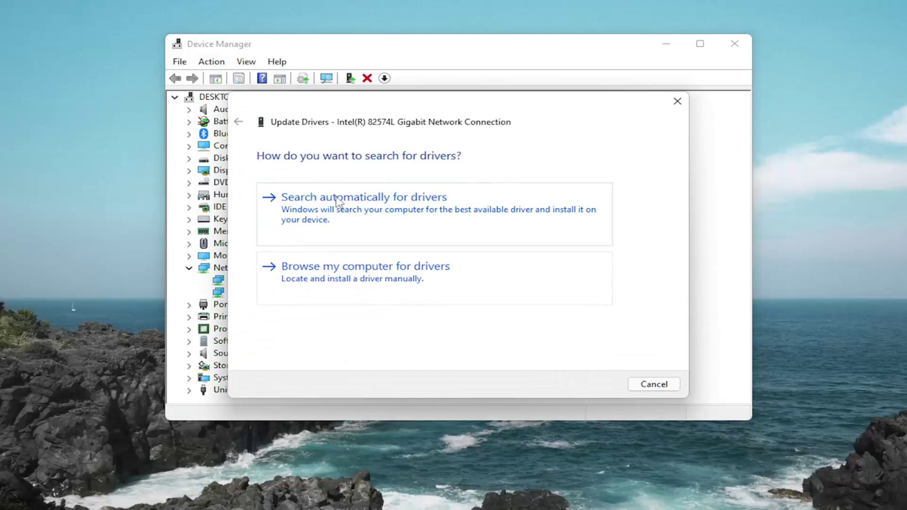
left_click(418, 201)
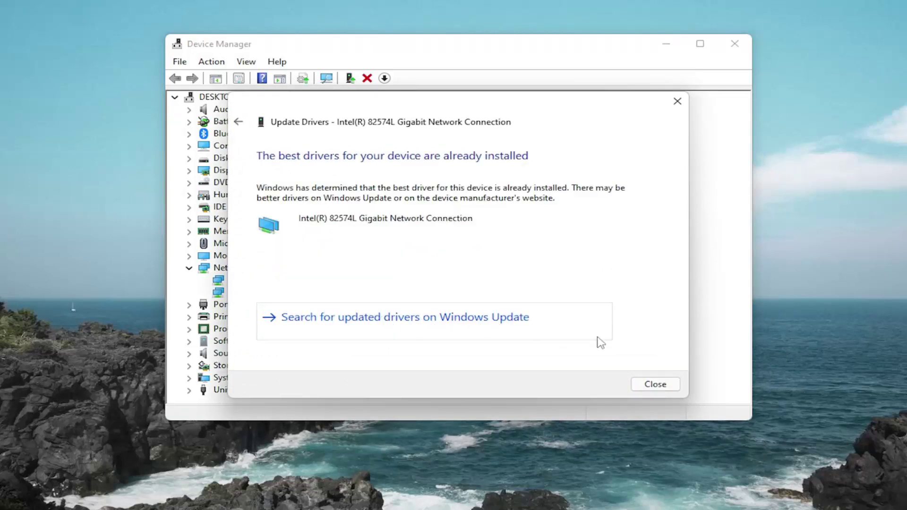
left_click(678, 383)
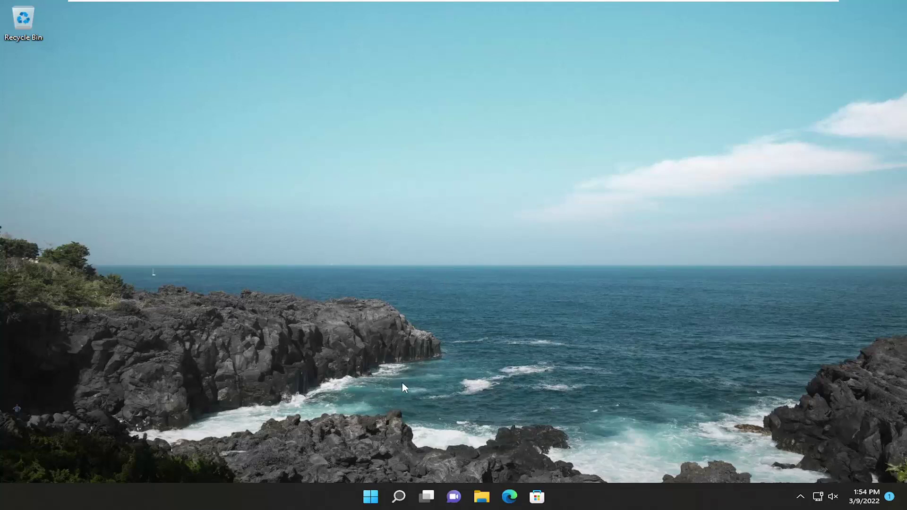
Search 'setting' from the taskbar and launch the Settings app.
mouse_move(395, 499)
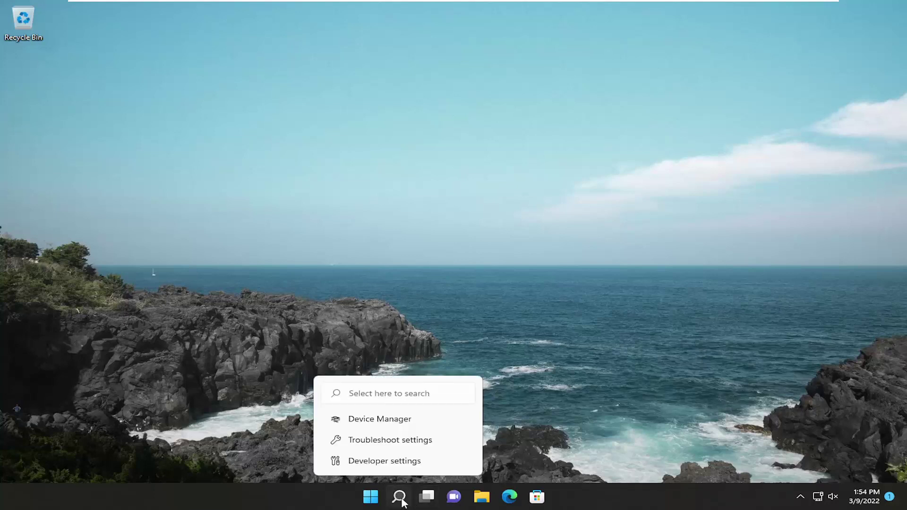
left_click(400, 501)
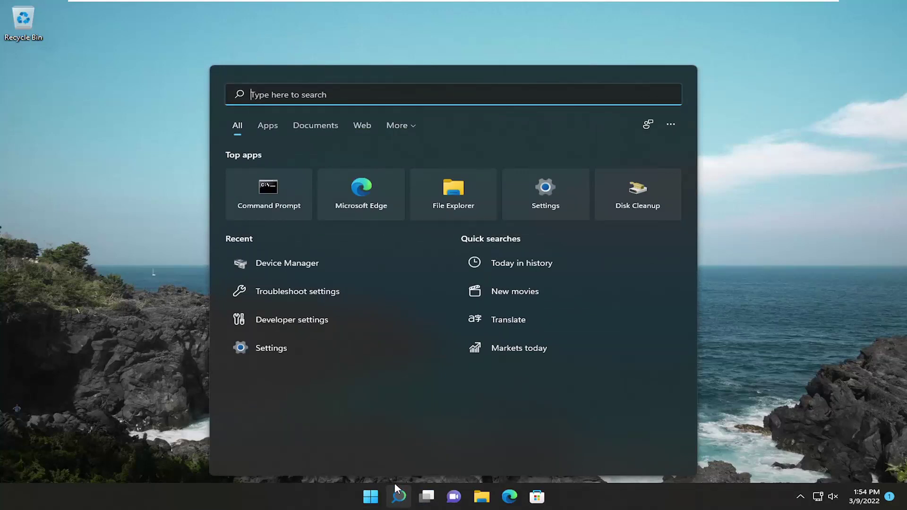
type("reset n")
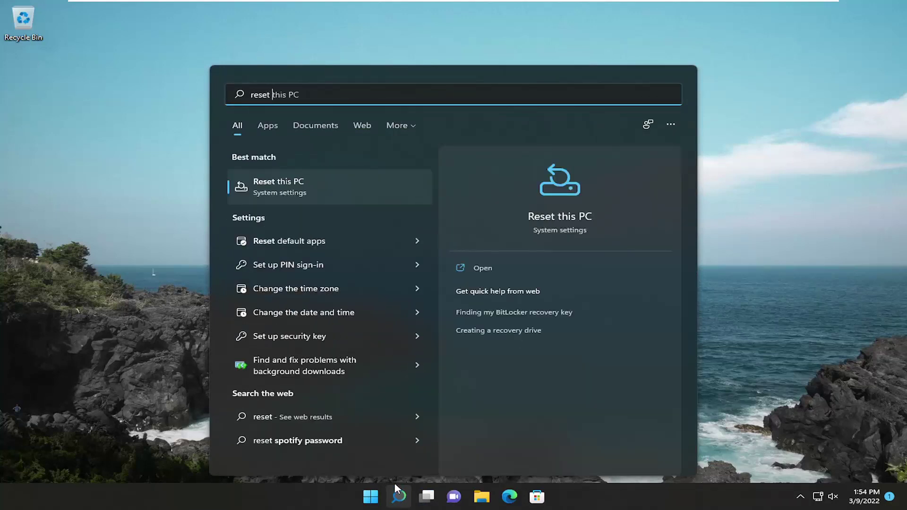
key("BackSpace")
key("BackSpace")
key("BackSpace")
key("BackSpace")
key("BackSpace")
key("BackSpace")
key("BackSpace")
type("settings")
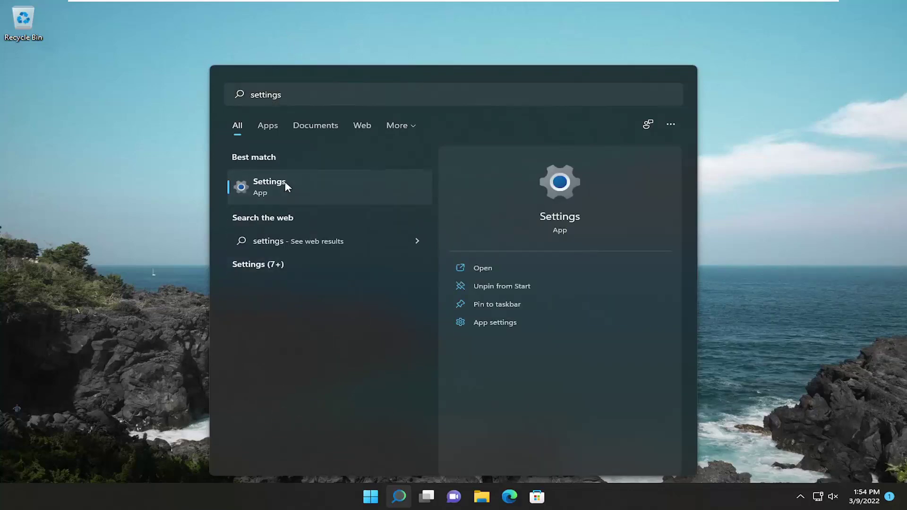
left_click(283, 186)
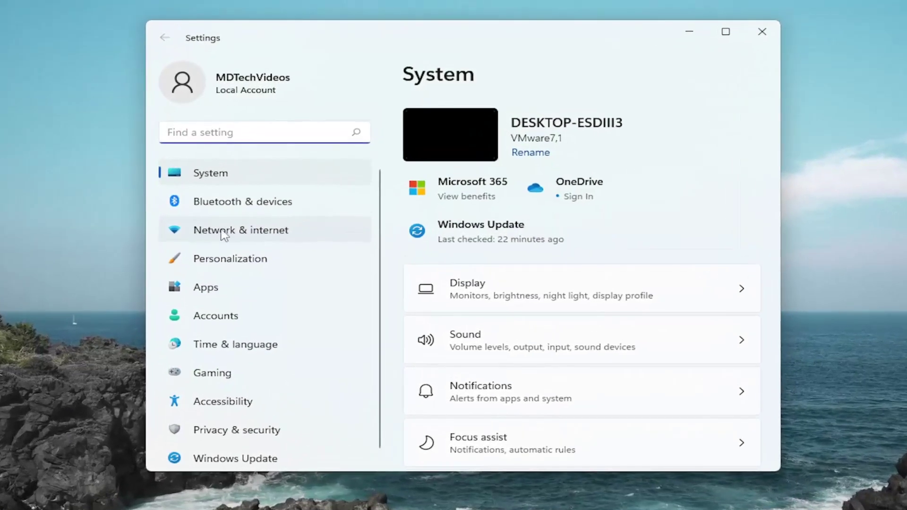
Go to Network & internet, then Advanced network settings, and open Network reset.
left_click(242, 232)
scroll(605, 283, "down", 3)
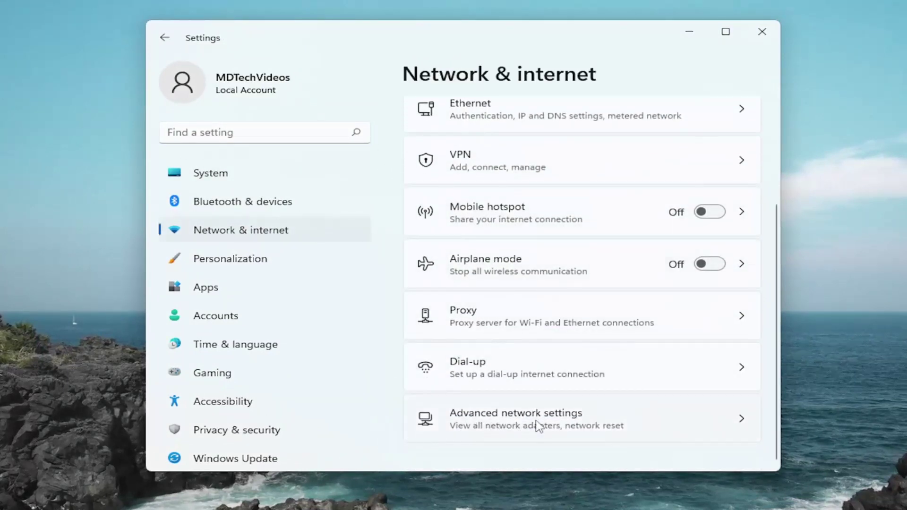
left_click(637, 421)
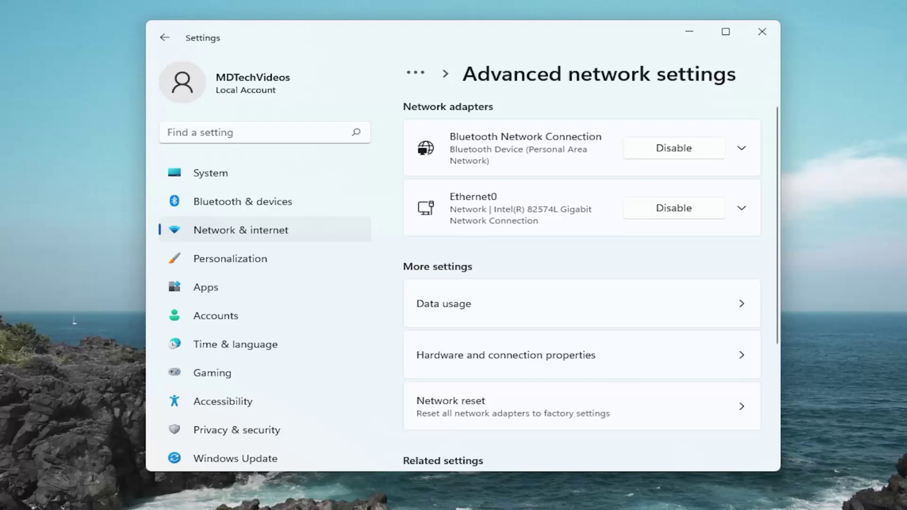
scroll(579, 279, "down", 1)
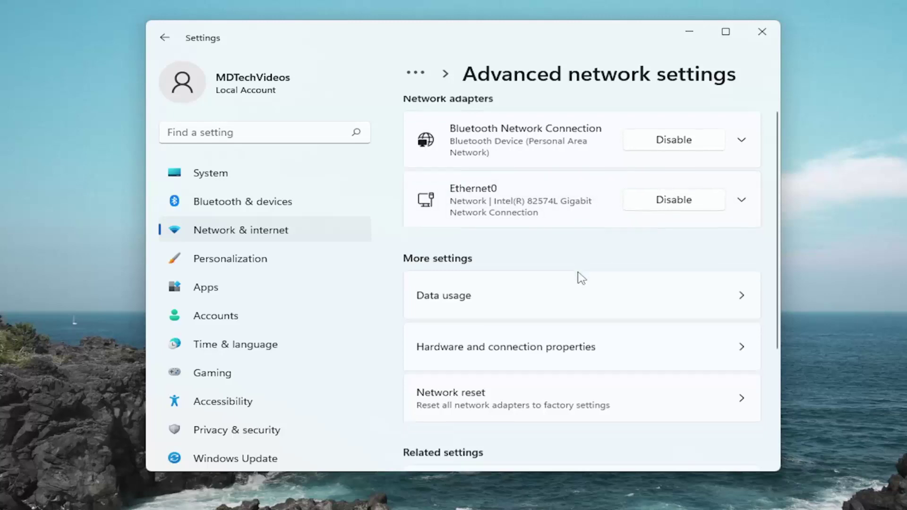
scroll(581, 279, "up", 1)
scroll(574, 283, "down", 3)
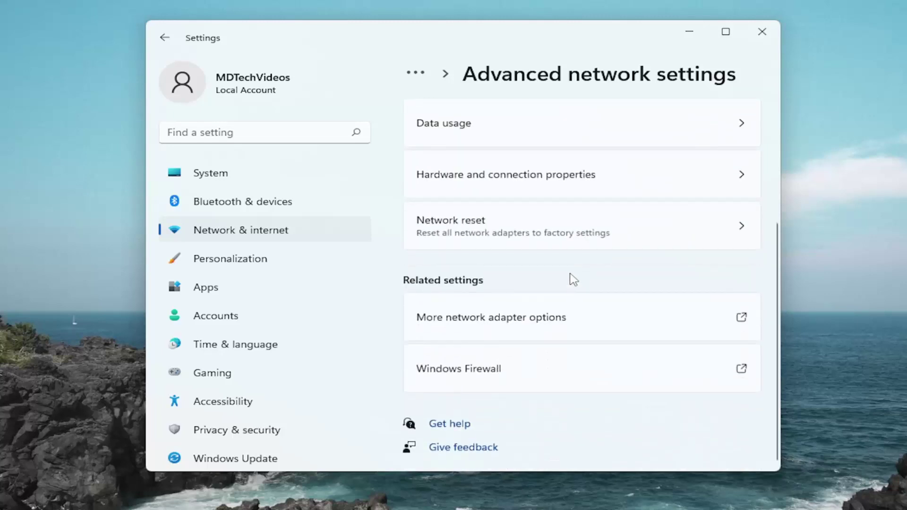
scroll(569, 290, "up", 2)
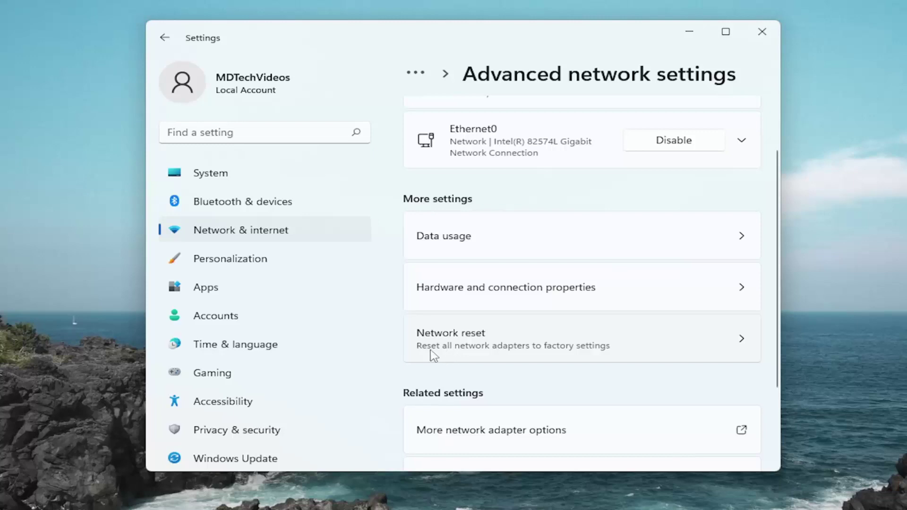
left_click(605, 357)
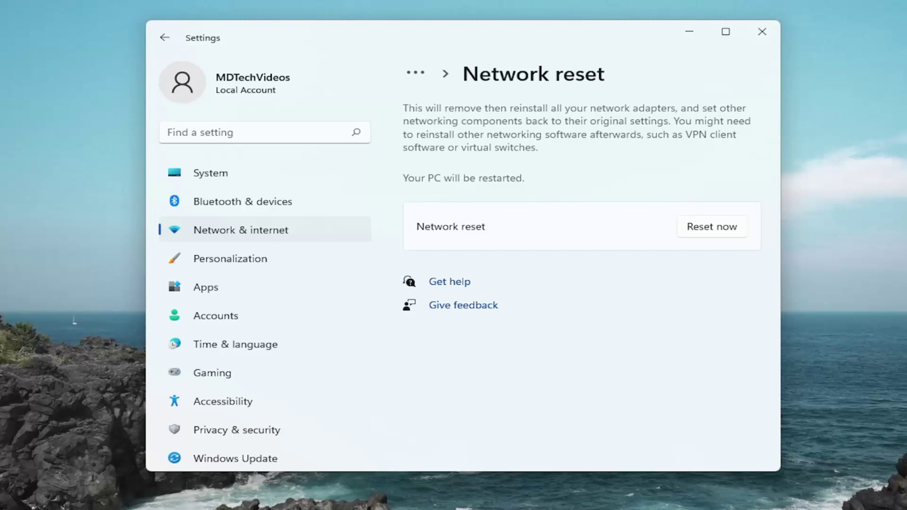
Confirm Reset now with Yes, close the sign-out notice, and close Settings.
left_click(715, 227)
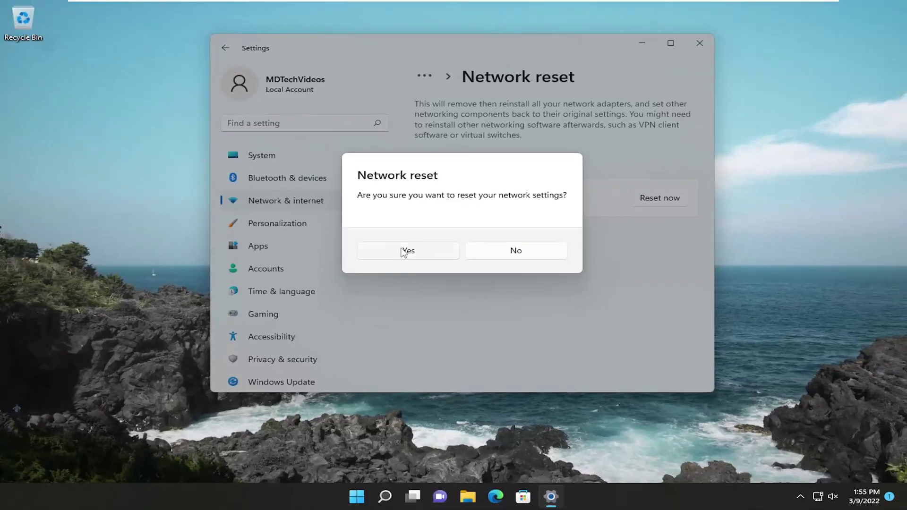
left_click(399, 284)
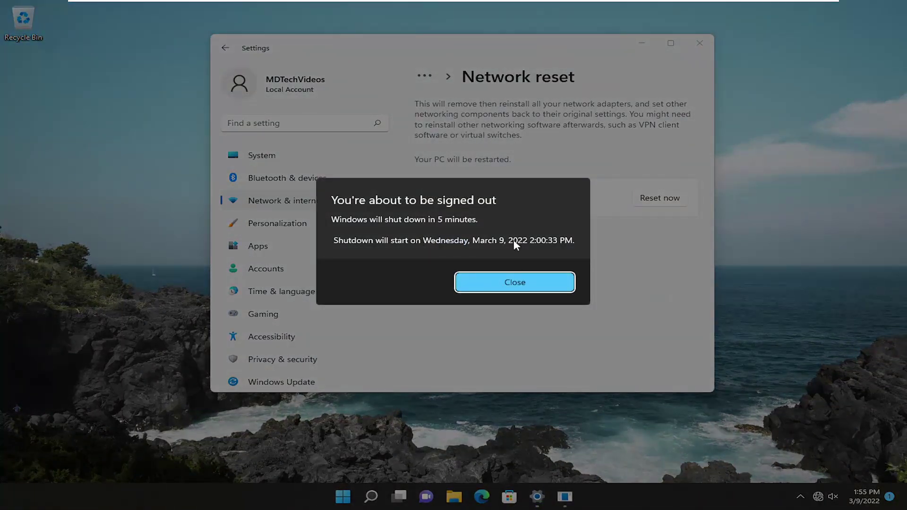
left_click(513, 283)
left_click(700, 43)
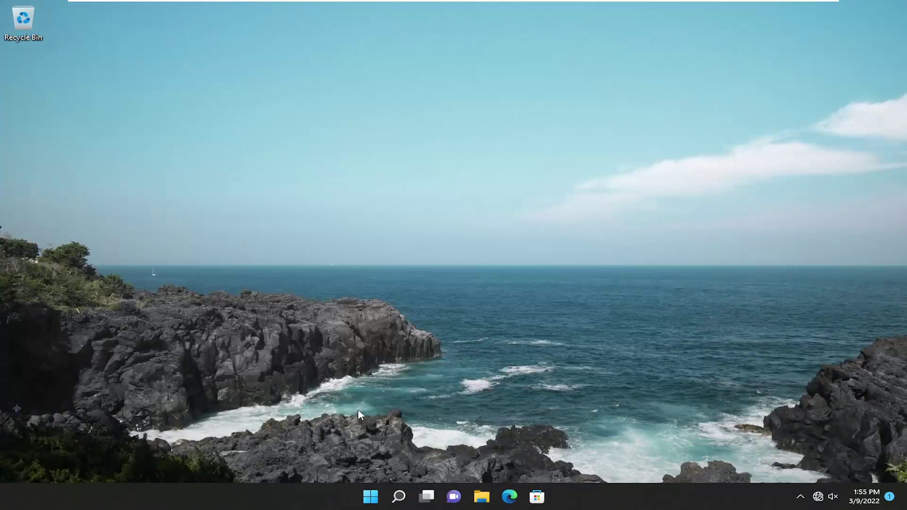
Right-click Start to show the Shut down or sign out options.
right_click(371, 497)
mouse_move(352, 454)
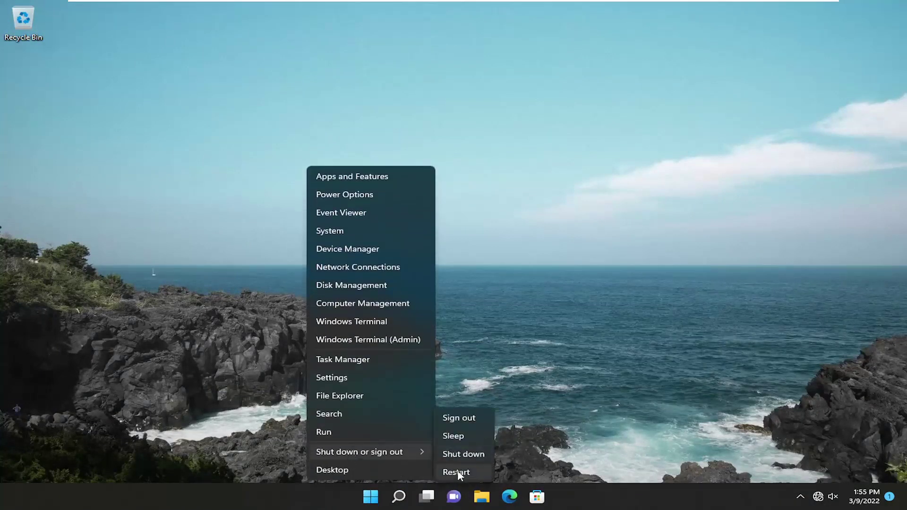